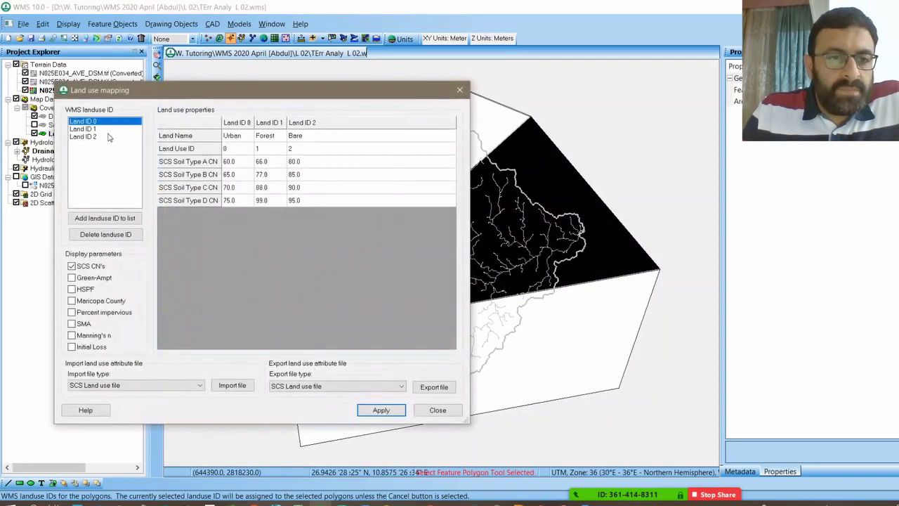
Assign Land ID 2 (Bare) to the selected land use polygon and save the project without storing image files in the project directory.
left_click(112, 136)
left_click(385, 406)
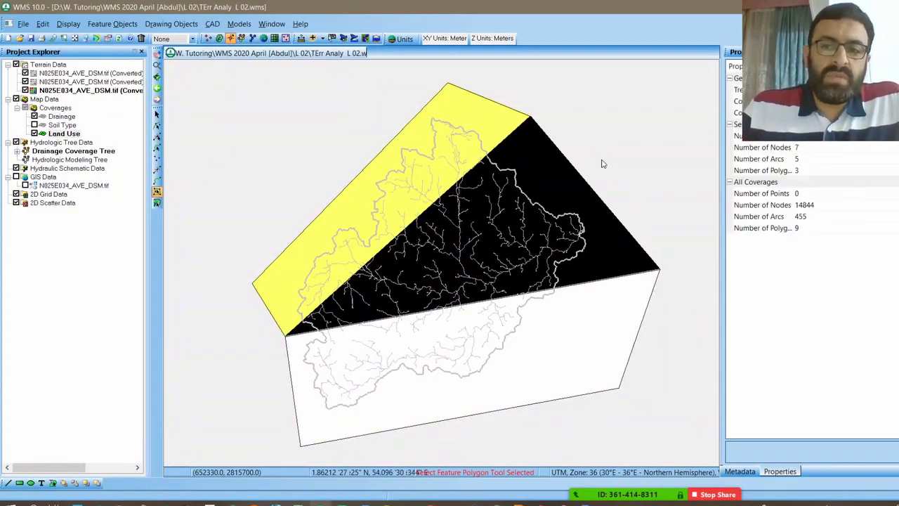
left_click(29, 38)
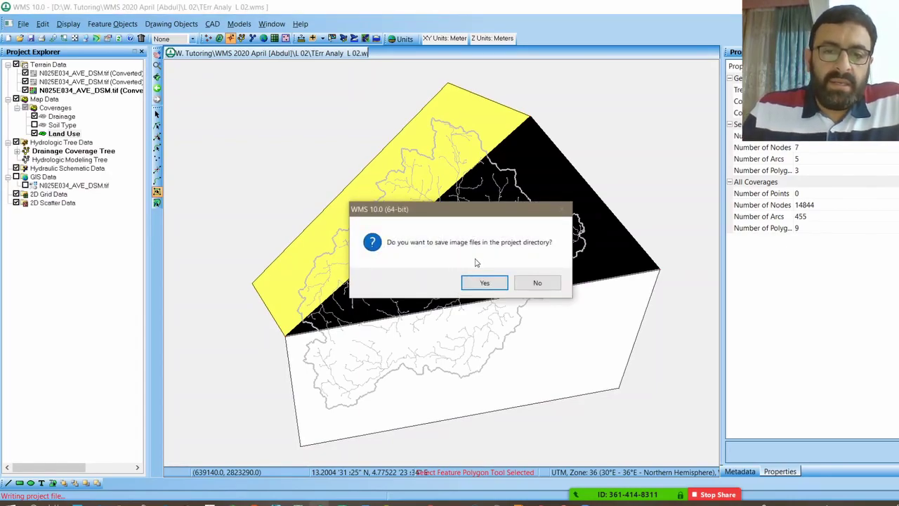
left_click(547, 283)
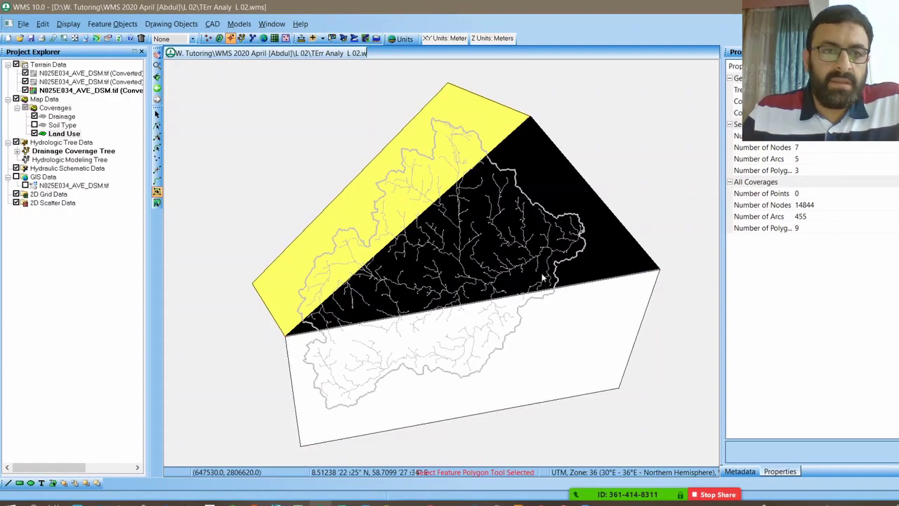
Switch to the Hydrologic Modeling Module and open the Compute GIS Attributes calculator.
left_click(241, 39)
left_click(192, 24)
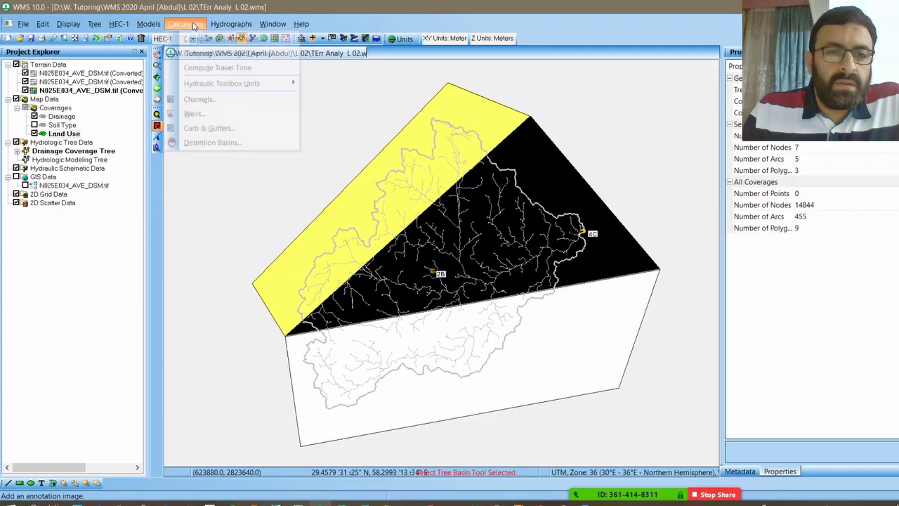
left_click(222, 5)
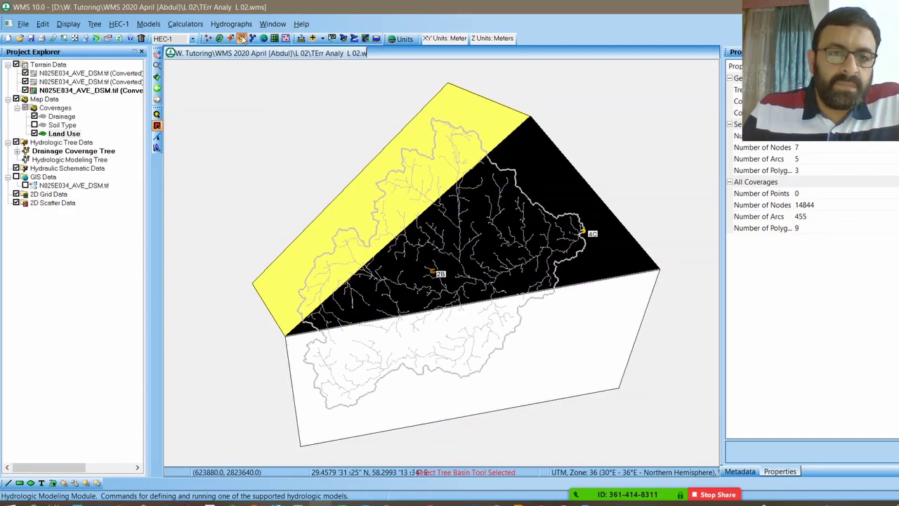
left_click(181, 24)
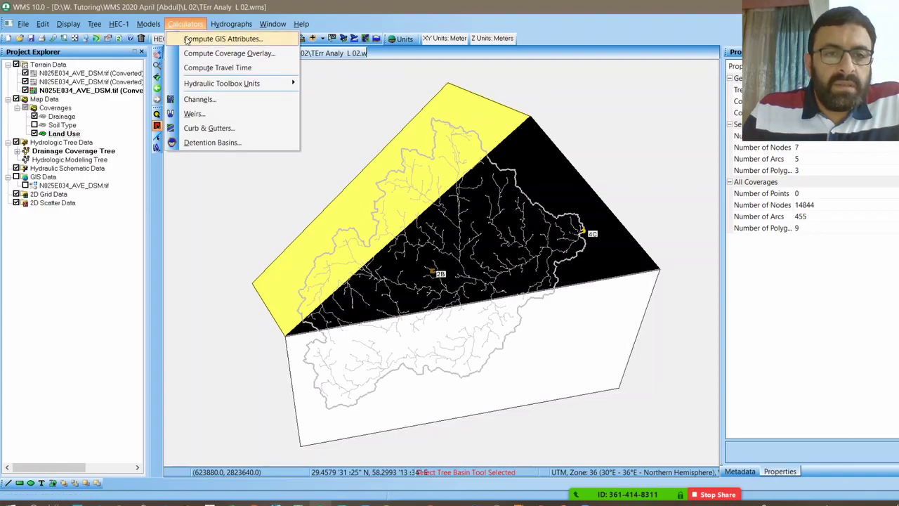
left_click(184, 41)
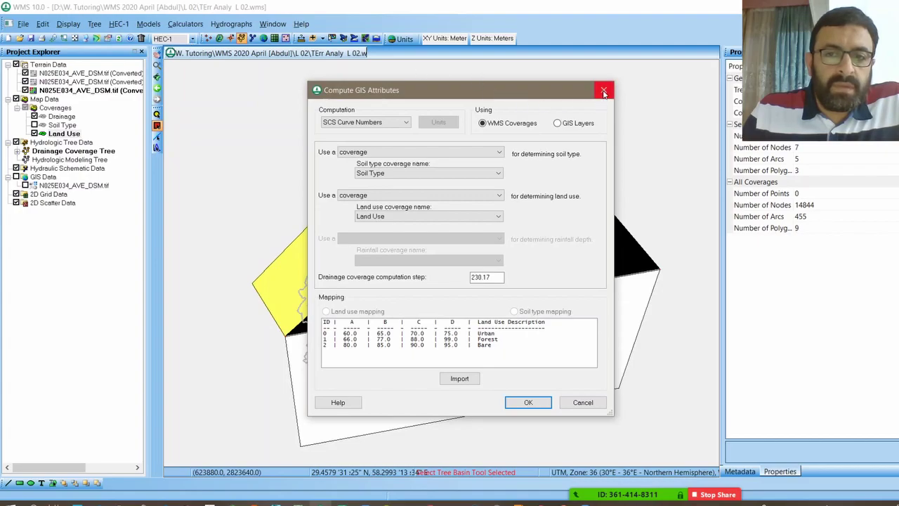
left_click_drag(555, 94, 471, 84)
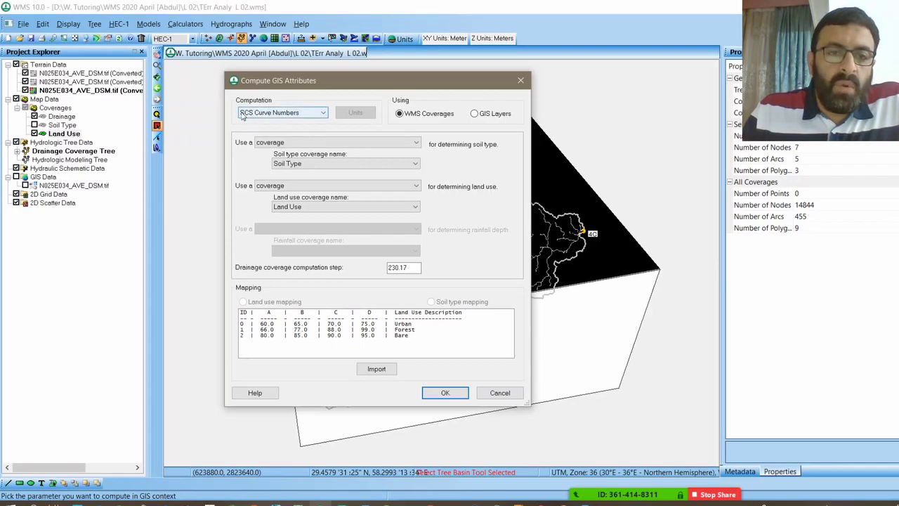
Choose SCS Curve Numbers as the attribute computation.
left_click(308, 113)
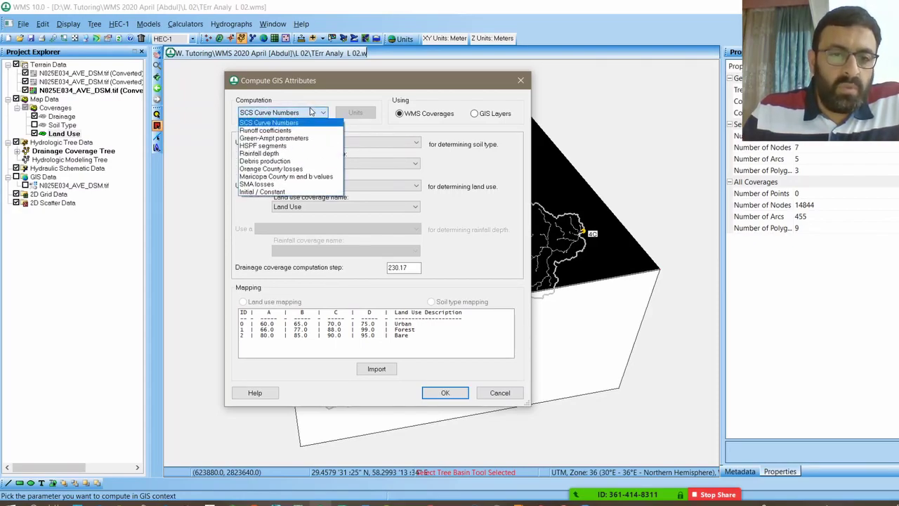
left_click(311, 111)
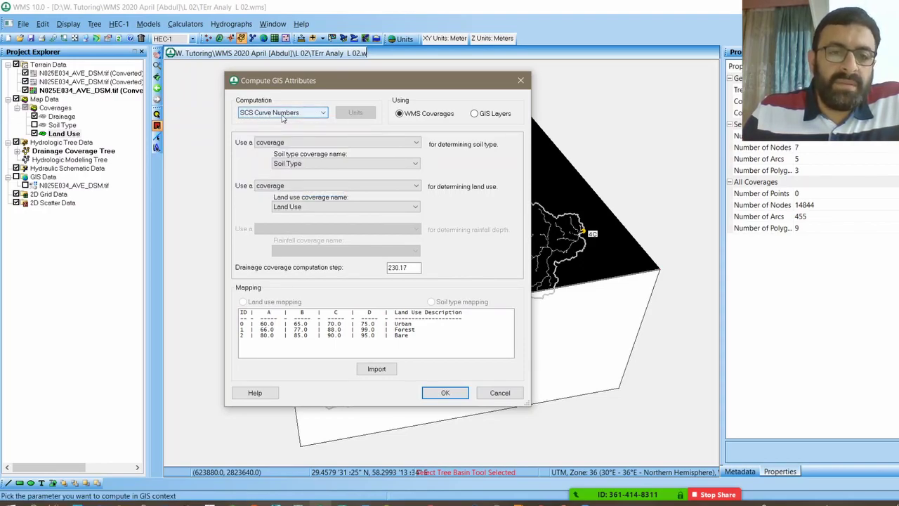
left_click(282, 116)
left_click(281, 116)
left_click(280, 116)
left_click(277, 115)
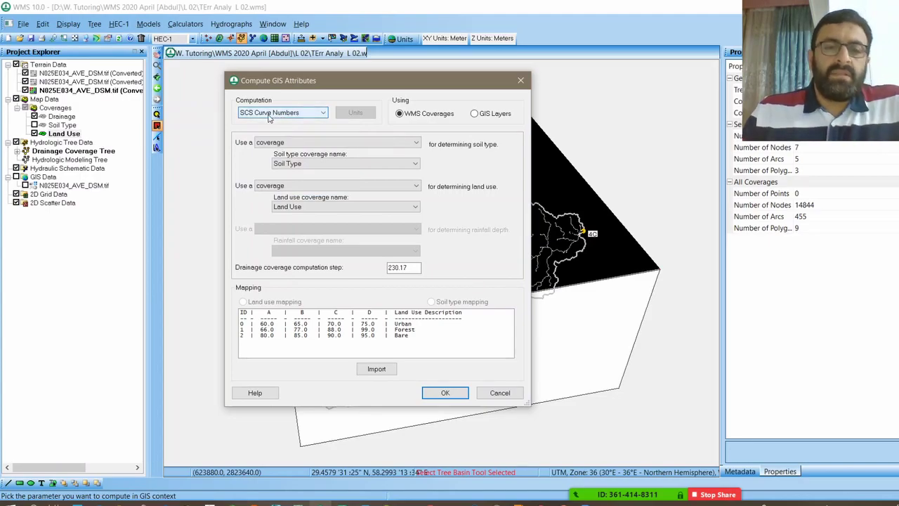
left_click(272, 117)
left_click(274, 116)
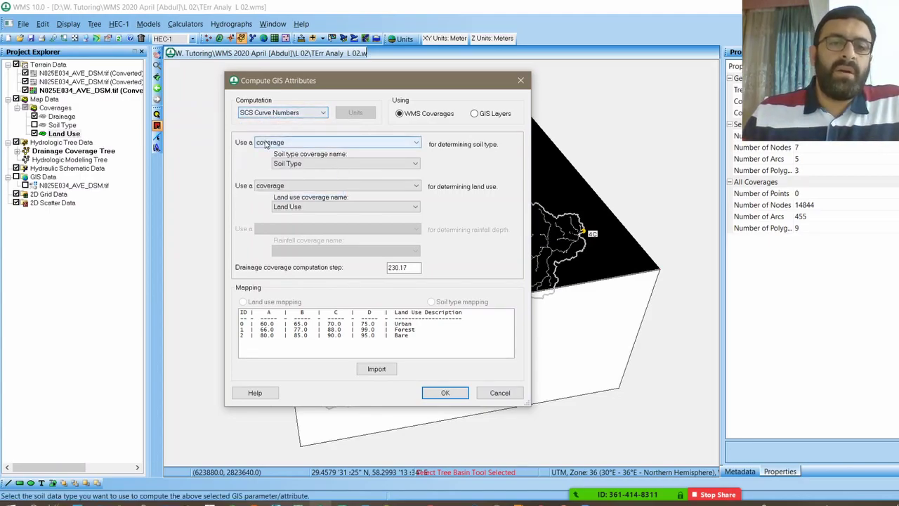
Use a coverage as the data source for determining the soil type.
left_click(265, 145)
left_click(269, 146)
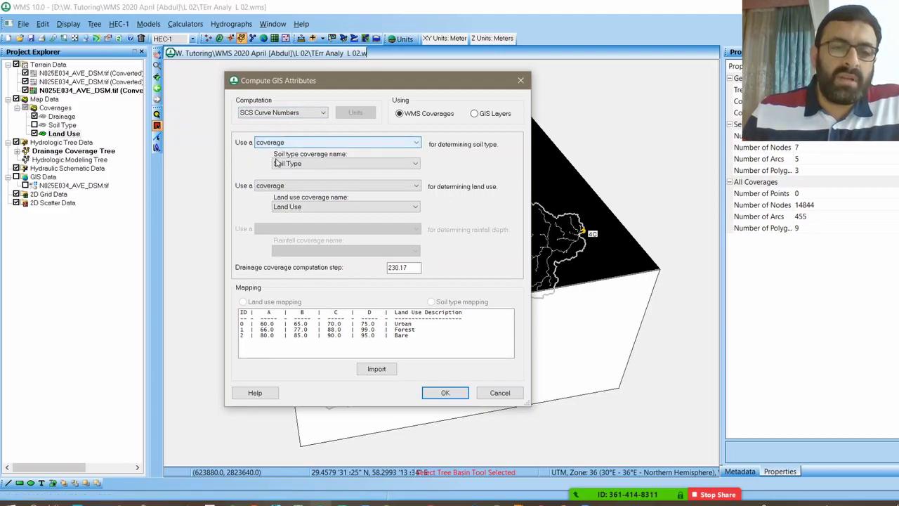
left_click(283, 186)
left_click(283, 187)
left_click(266, 144)
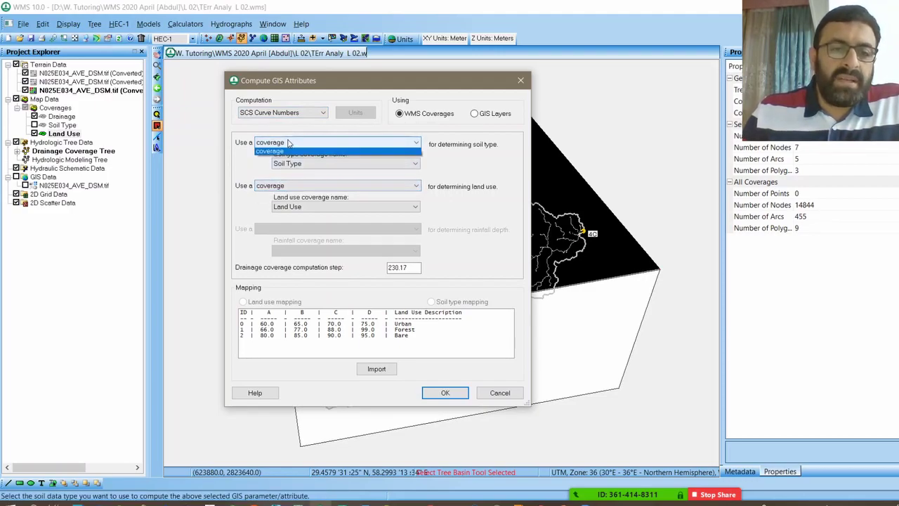
left_click(262, 145)
left_click(257, 146)
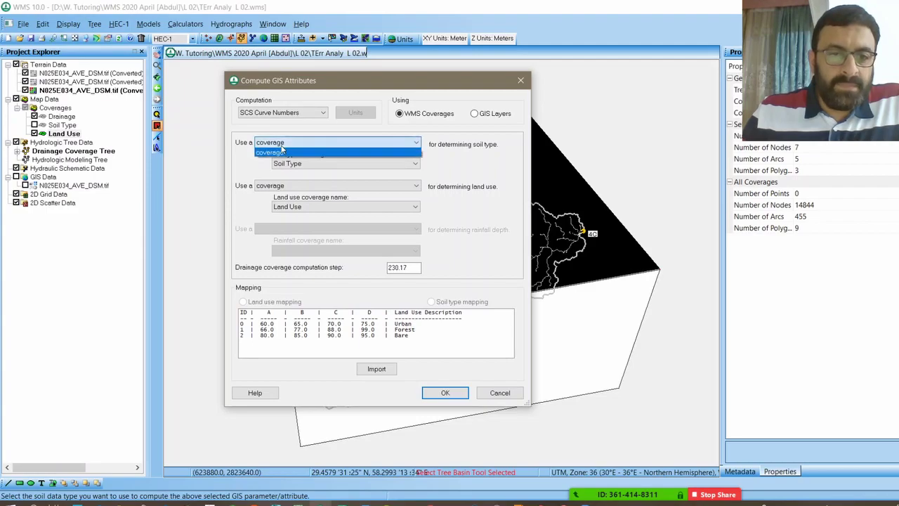
left_click(291, 146)
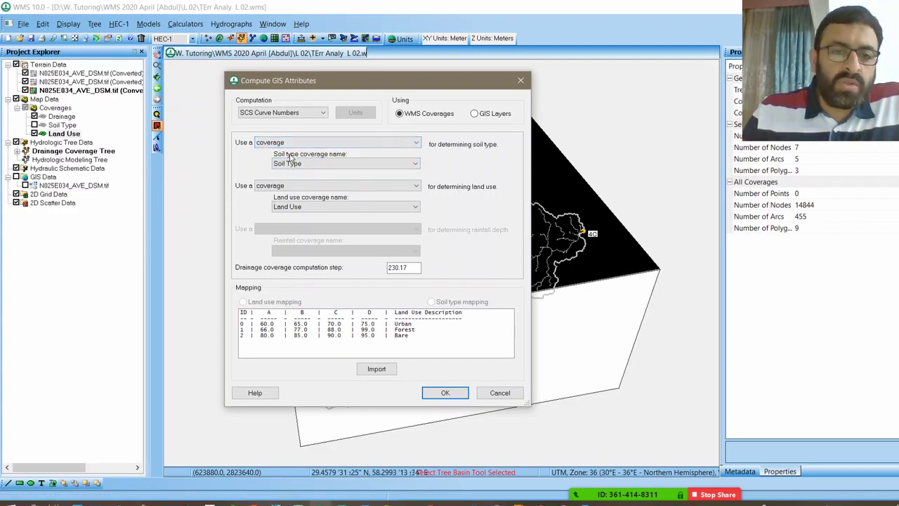
Select Soil Type as the soil type coverage name.
left_click(349, 165)
left_click(349, 173)
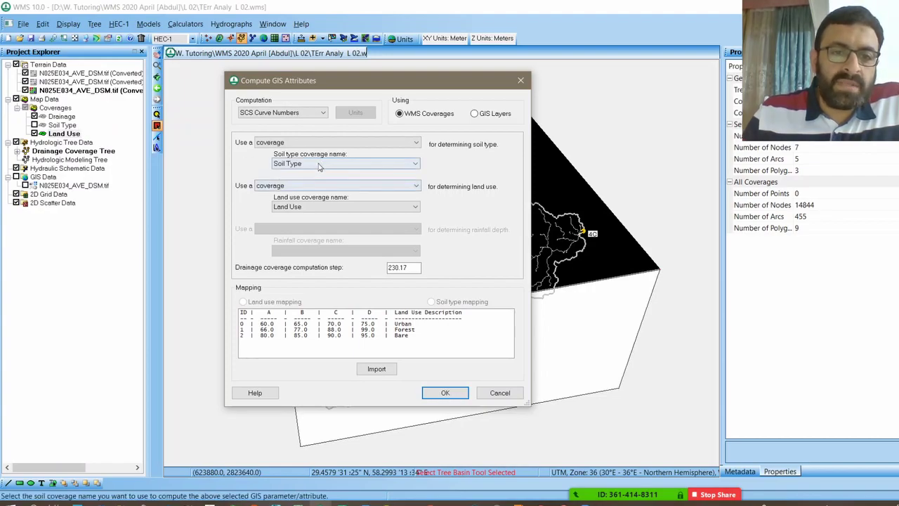
left_click(319, 166)
left_click(321, 171)
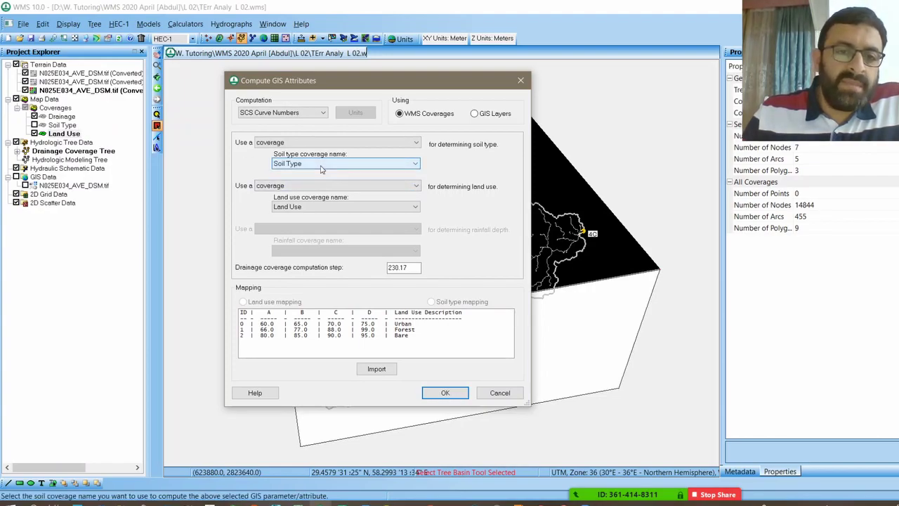
left_click(288, 142)
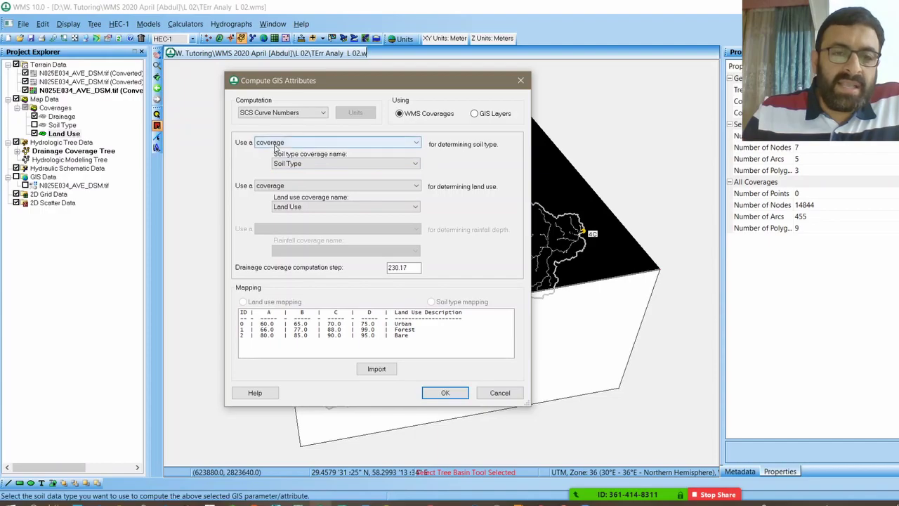
left_click(293, 154)
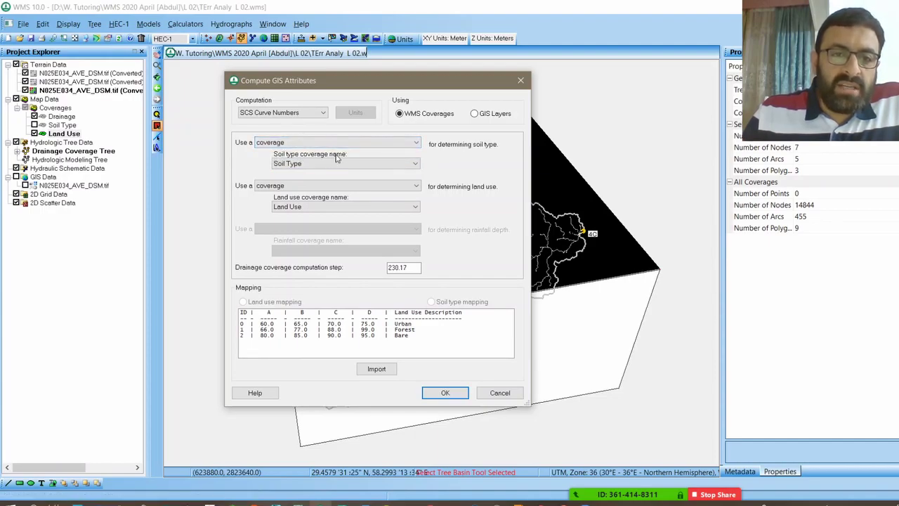
left_click(309, 164)
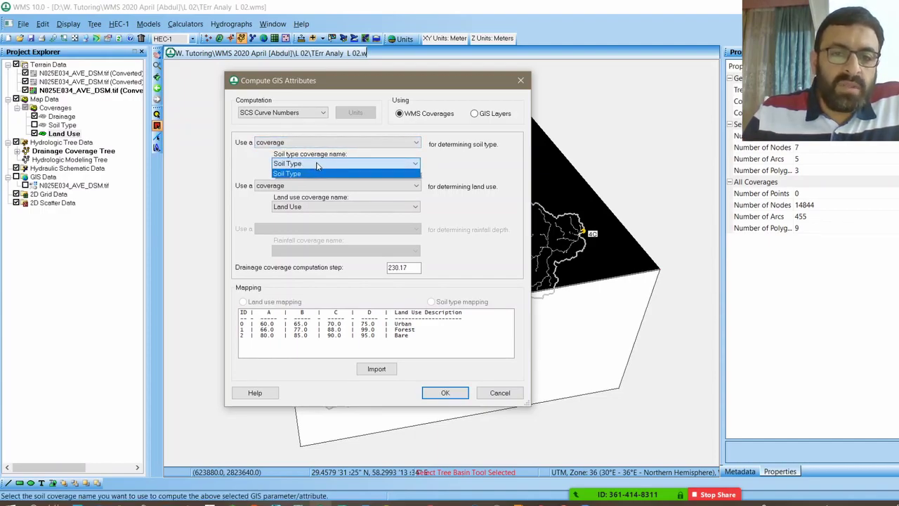
left_click(288, 173)
Use a coverage for determining land use and select Land Use as its coverage name.
left_click(330, 186)
left_click(284, 195)
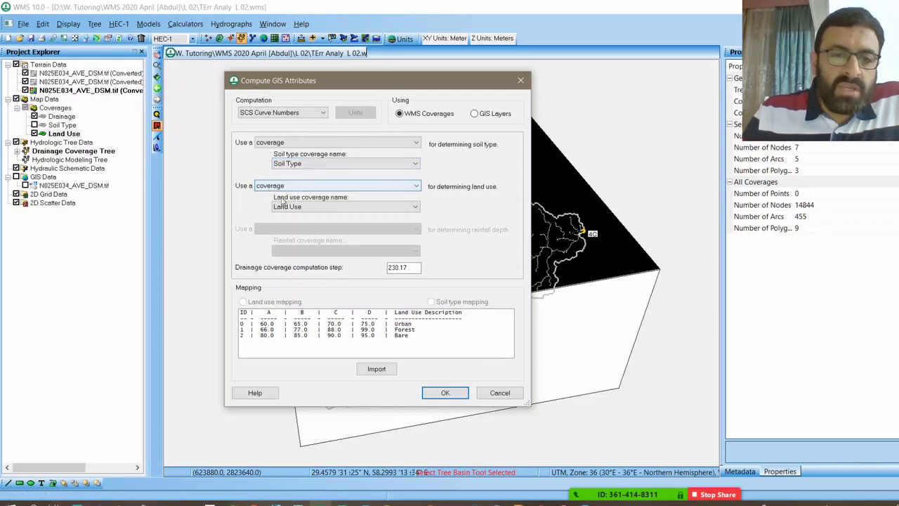
left_click(325, 206)
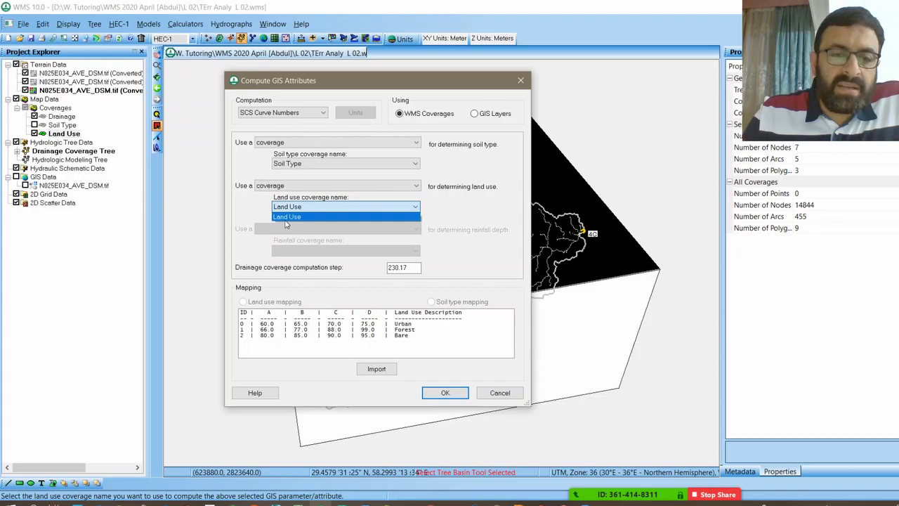
left_click(335, 210)
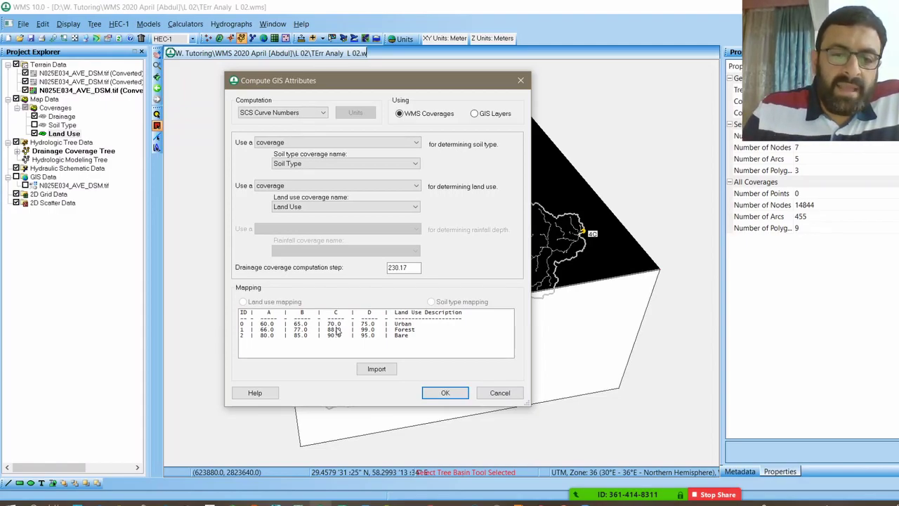
Examine the Urban, Forest and Bare curve numbers in the mapping table and the land use polygons on the map.
left_click(405, 331)
left_click(404, 335)
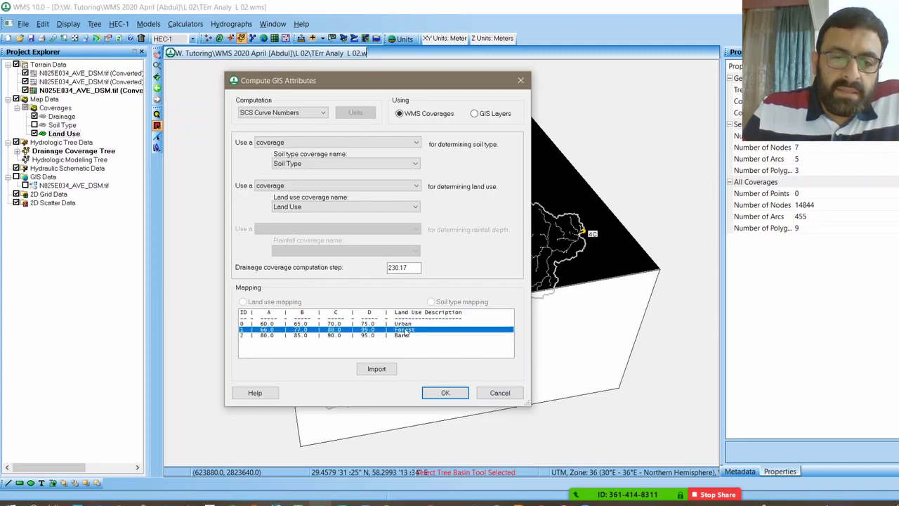
left_click(406, 329)
left_click(407, 324)
left_click(406, 336)
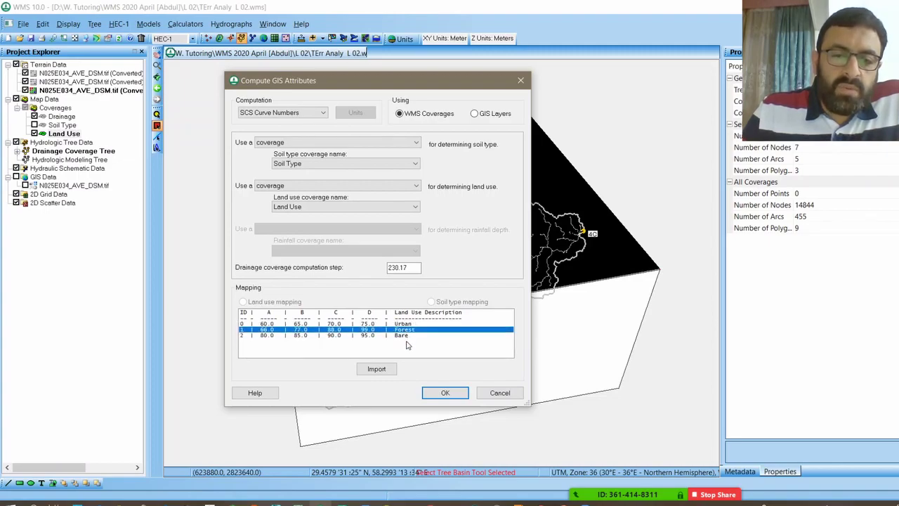
left_click(309, 324)
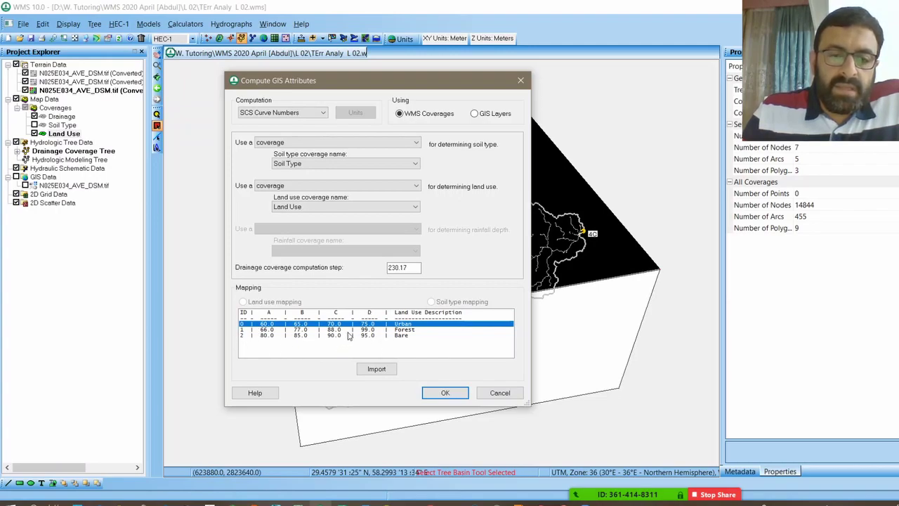
left_click_drag(458, 88, 182, 111)
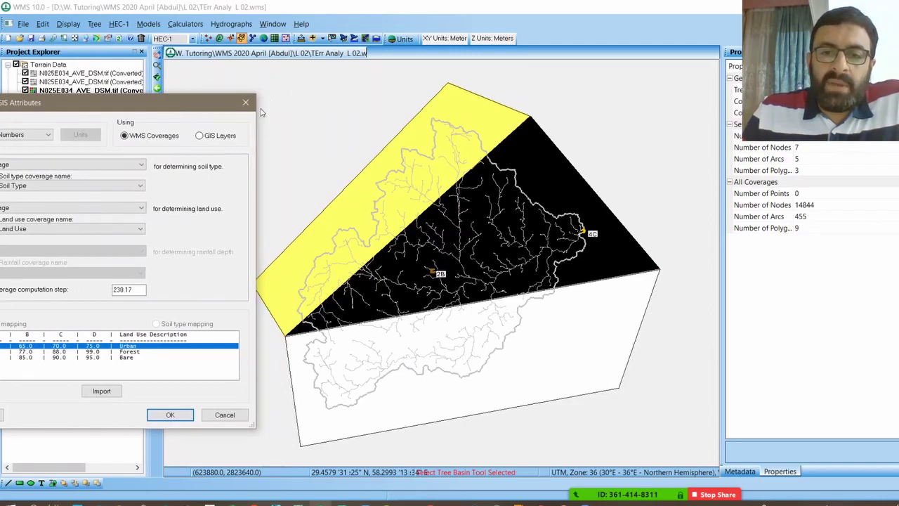
left_click_drag(239, 104, 369, 70)
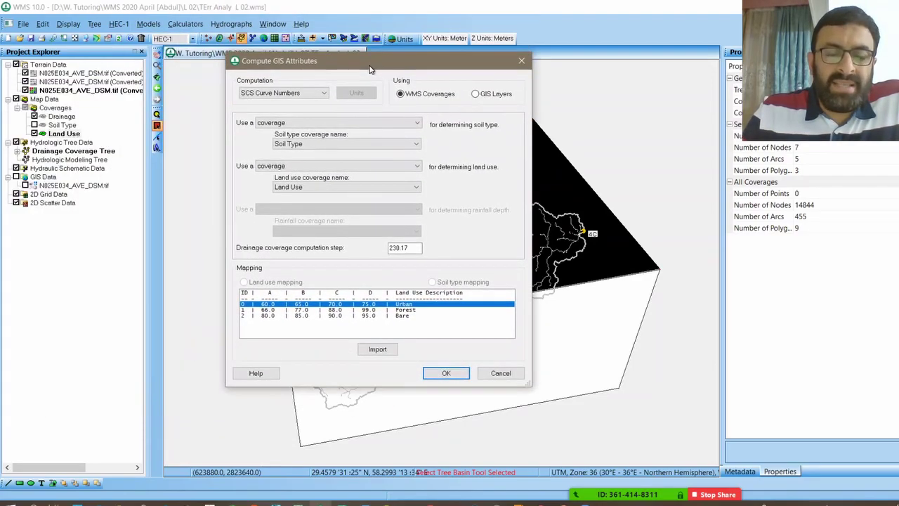
Compute the SCS curve numbers and view the cn_report.txt report in Notepad in a maximized window.
left_click(456, 378)
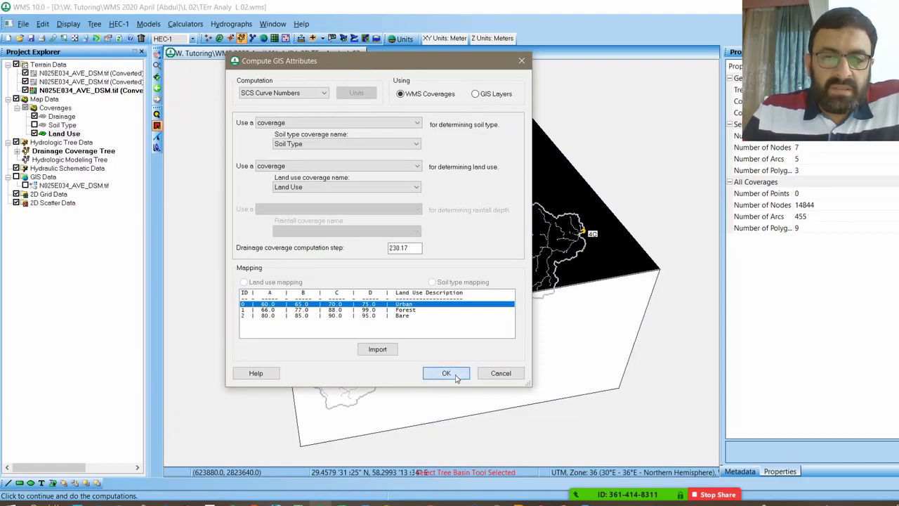
left_click(456, 378)
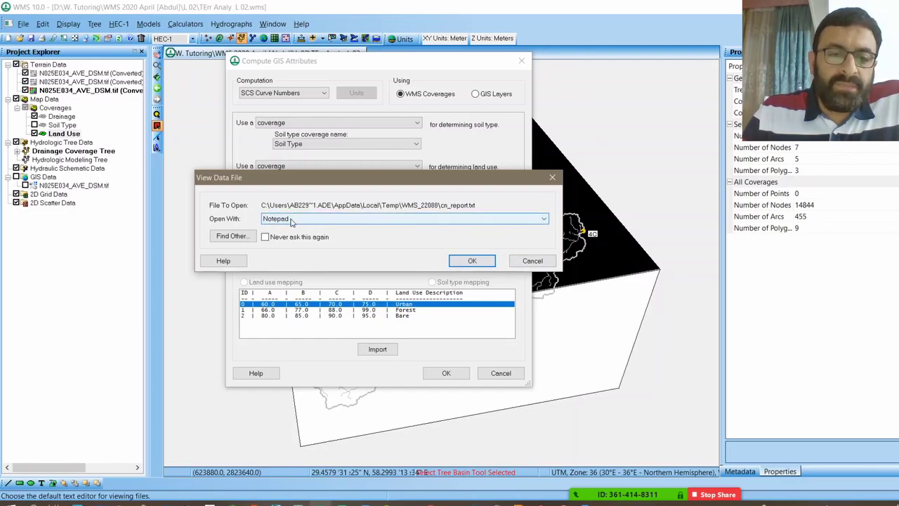
left_click(483, 261)
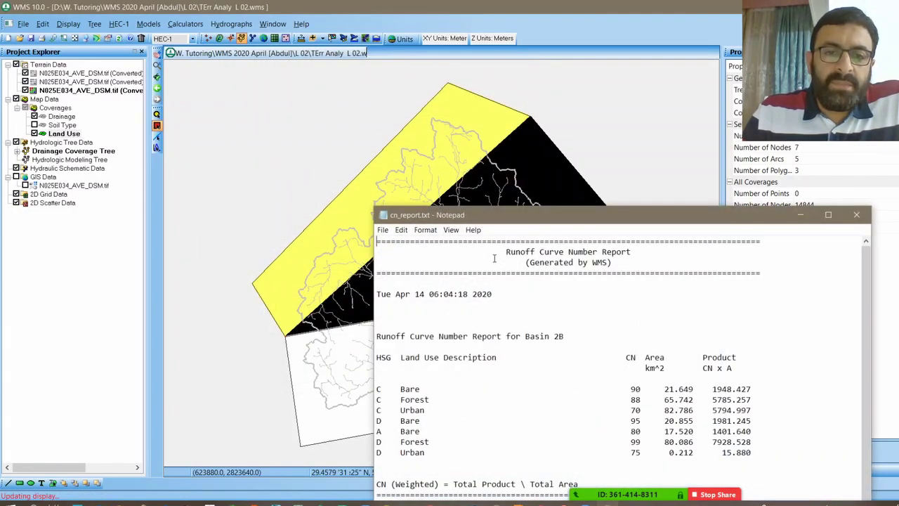
left_click_drag(584, 222, 397, 6)
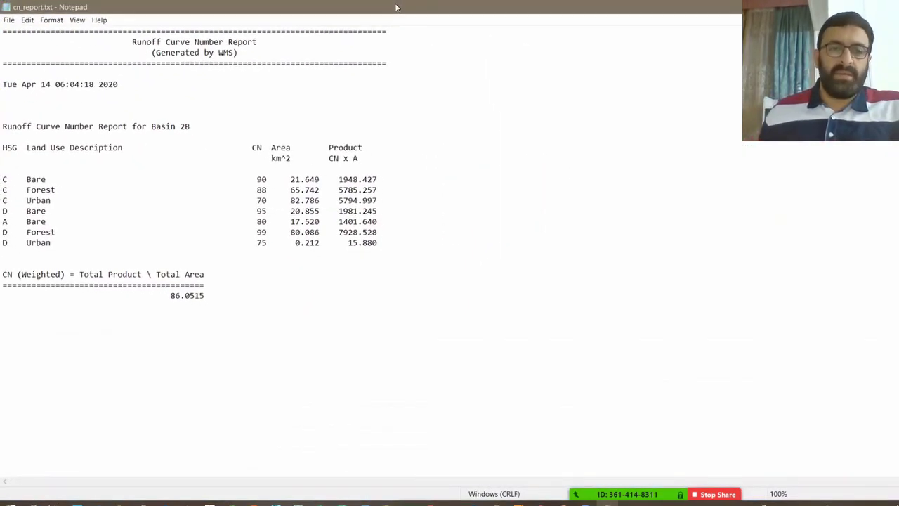
left_click(781, 503)
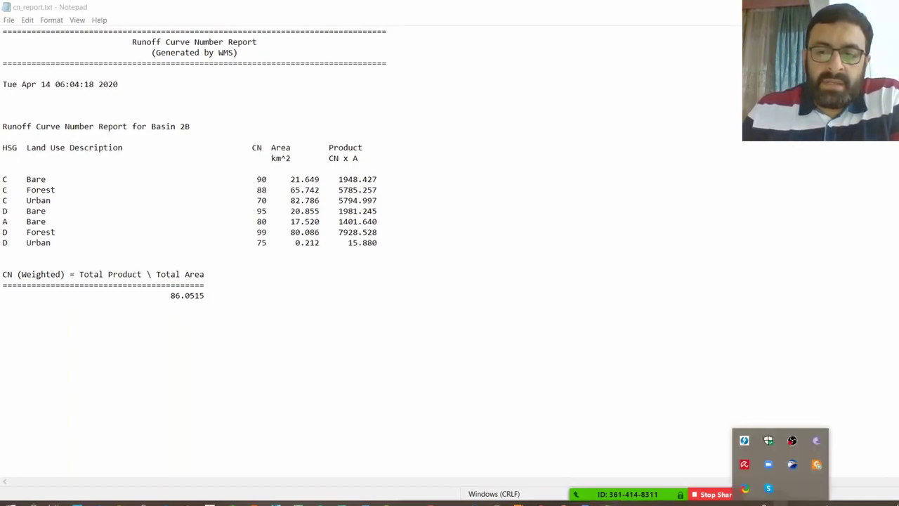
left_click(781, 503)
left_click(337, 4)
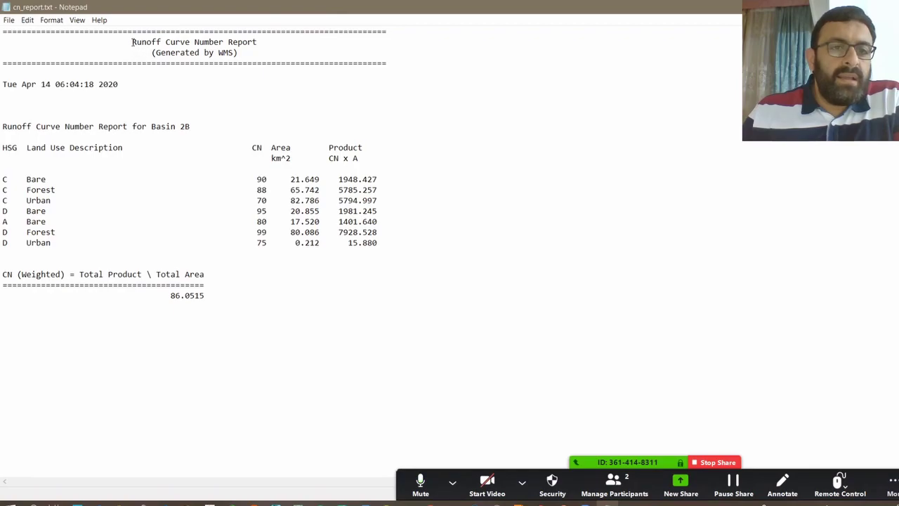
Examine the curve number report's title, date and the whole section for Basin 2B.
left_click_drag(132, 43, 293, 40)
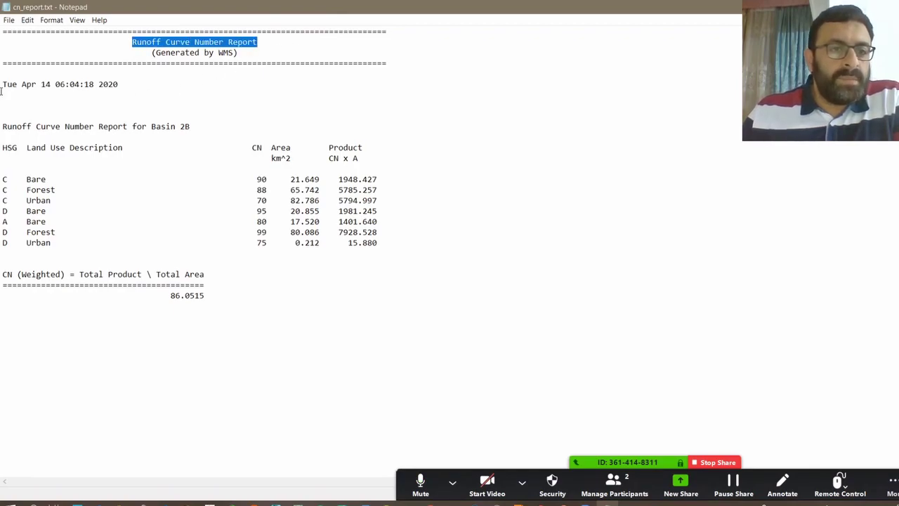
left_click_drag(1, 87, 119, 85)
left_click_drag(2, 126, 209, 124)
left_click(173, 126)
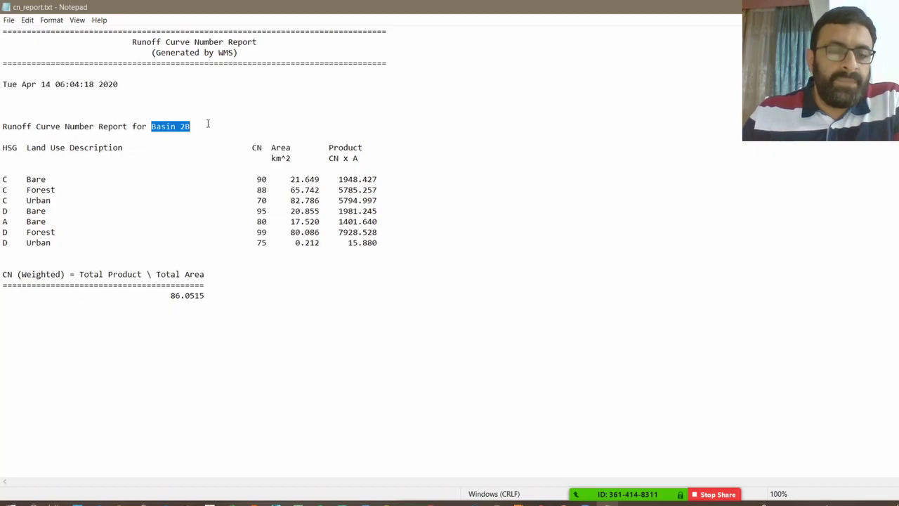
left_click(112, 140)
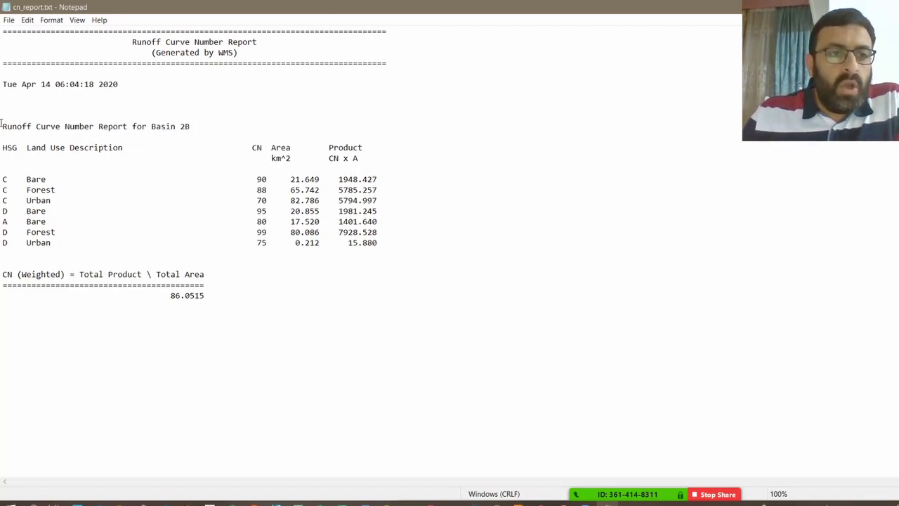
left_click_drag(1, 122, 414, 313)
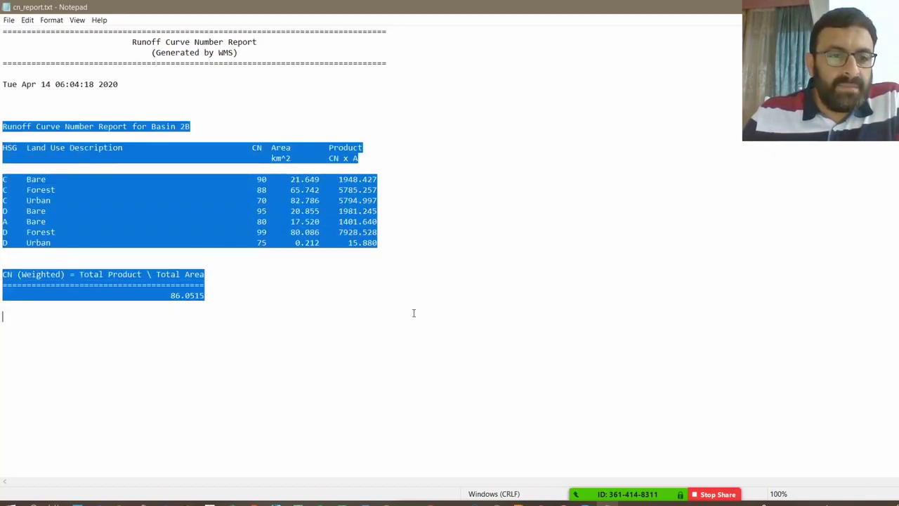
left_click(5, 135)
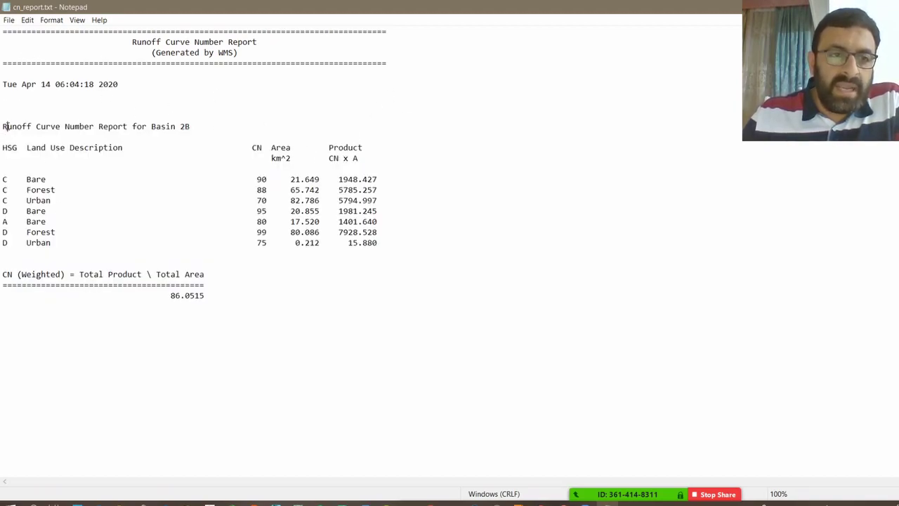
left_click_drag(7, 126, 230, 309)
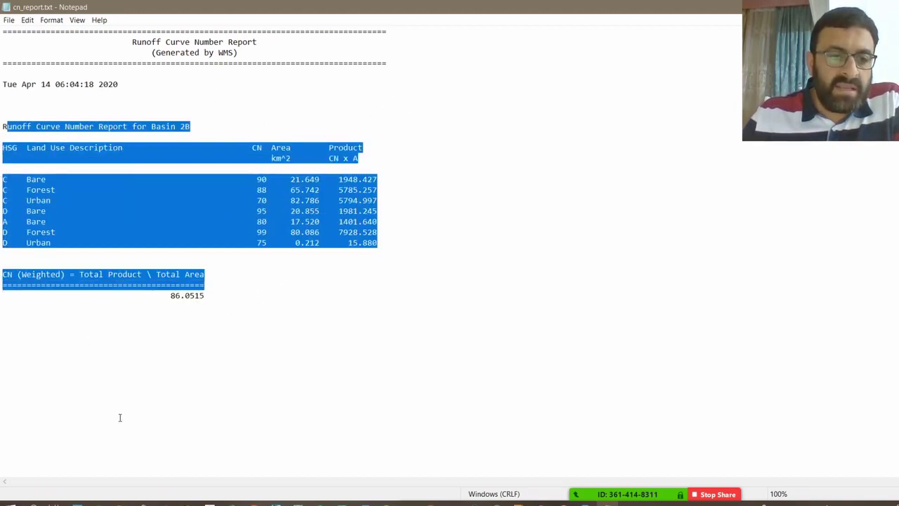
left_click(108, 181)
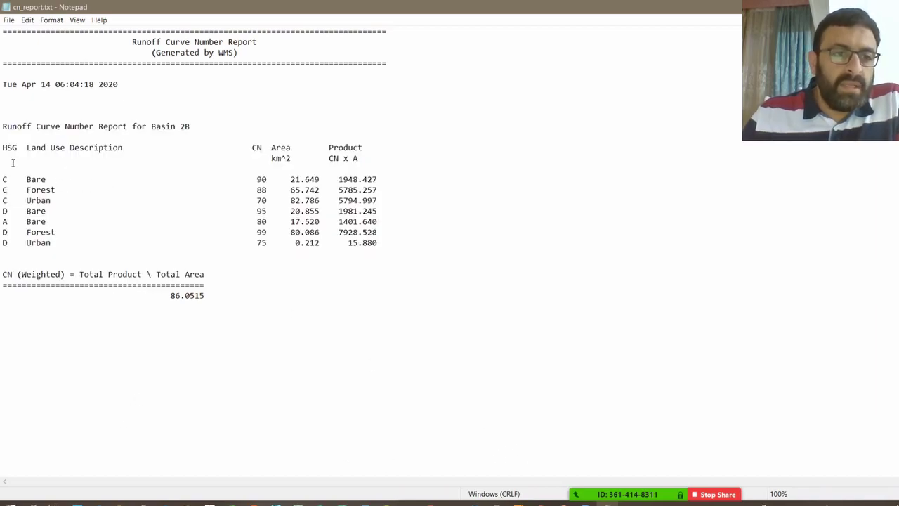
Examine the report's soil group, land use, CN, area and product columns, and the weighted CN formula with its result.
left_click_drag(1, 148, 400, 241)
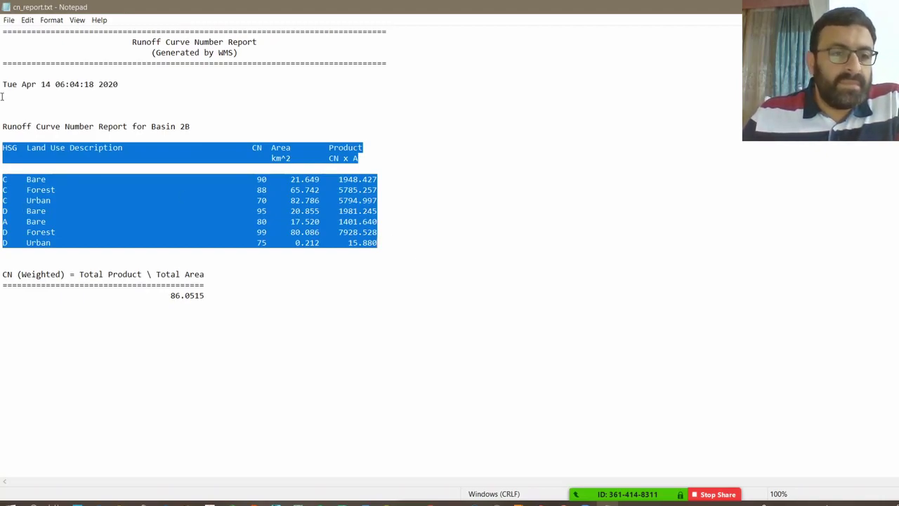
left_click(6, 117)
left_click_drag(2, 180, 52, 244)
left_click(7, 192)
left_click(31, 179)
left_click(267, 158)
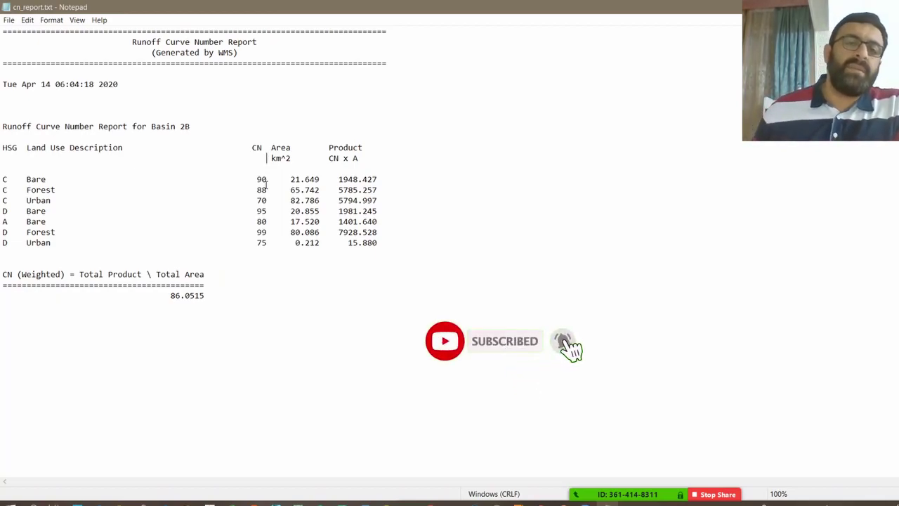
left_click_drag(329, 158, 358, 159)
left_click_drag(259, 180, 320, 179)
left_click(334, 158)
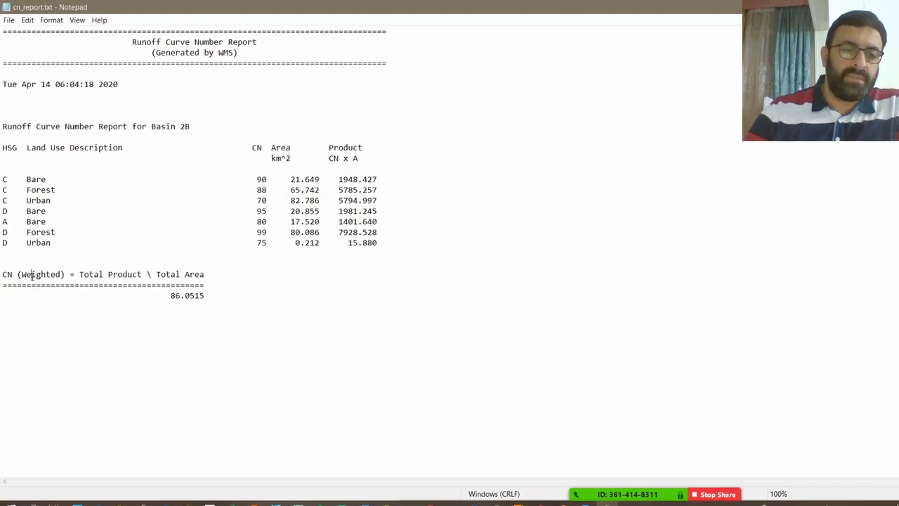
left_click_drag(204, 274, 28, 265)
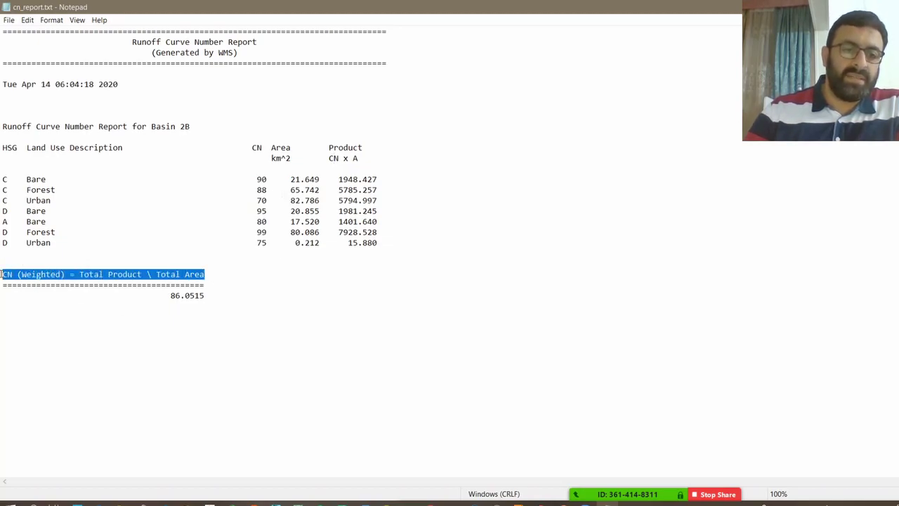
left_click_drag(210, 295, 172, 296)
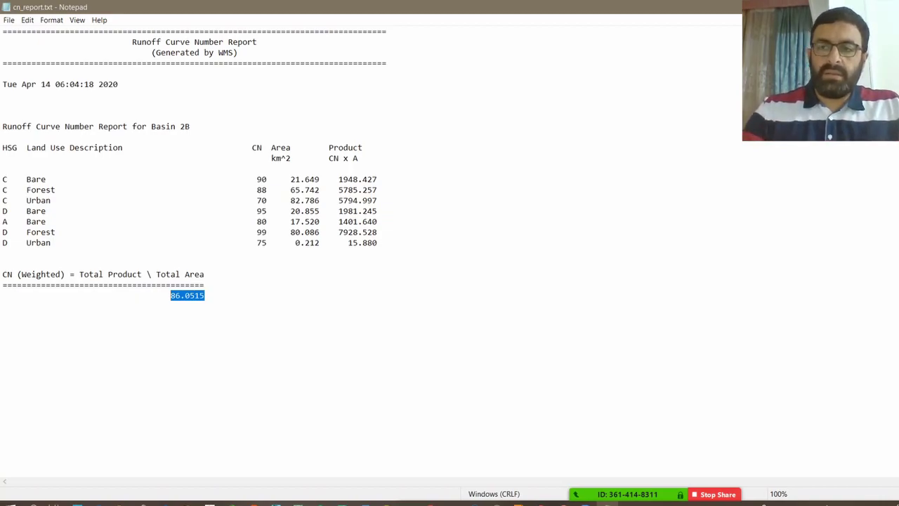
Switch to WMS, hide the Land Use coverage and make the Drainage coverage active.
key("alt+Tab")
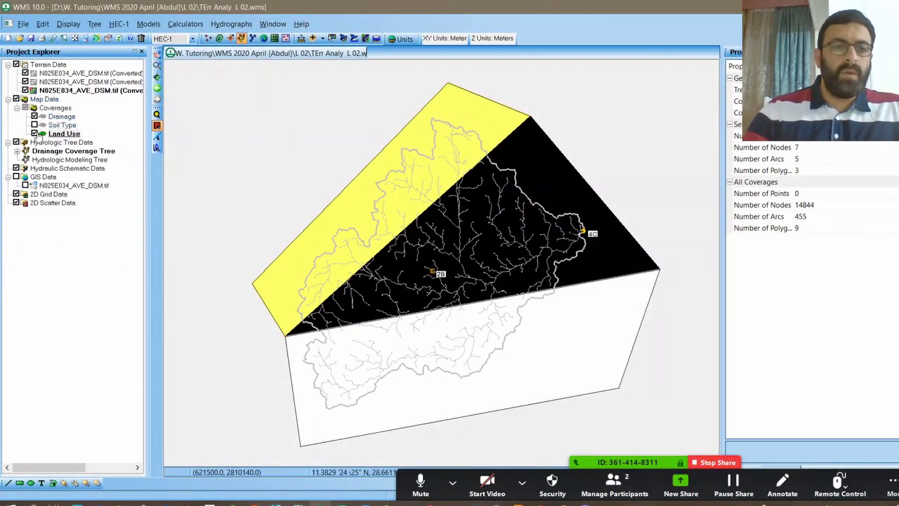
left_click(34, 134)
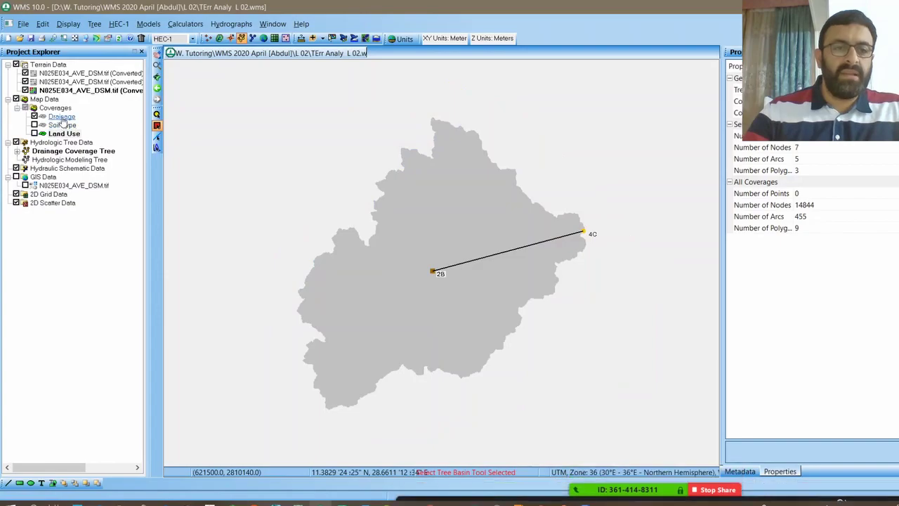
left_click(62, 117)
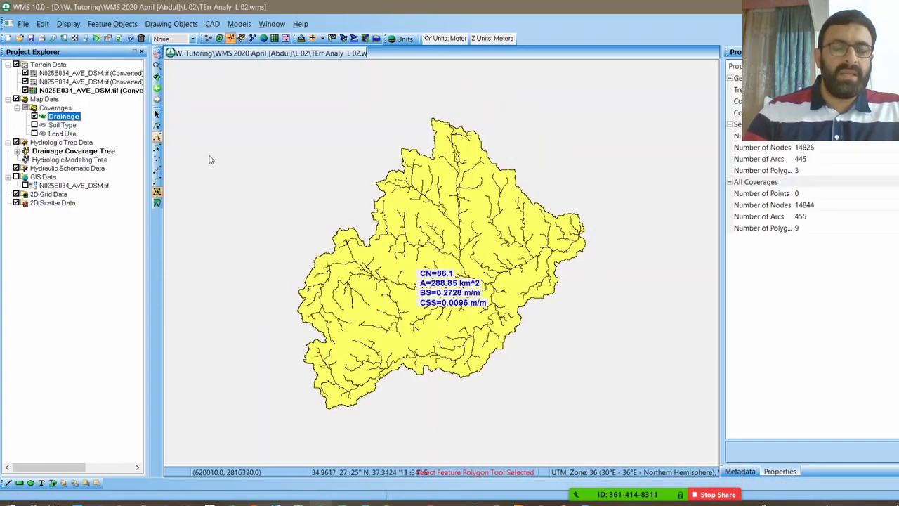
Select the watershed's basin polygon and check the Curve Number value in its properties.
left_click(454, 223)
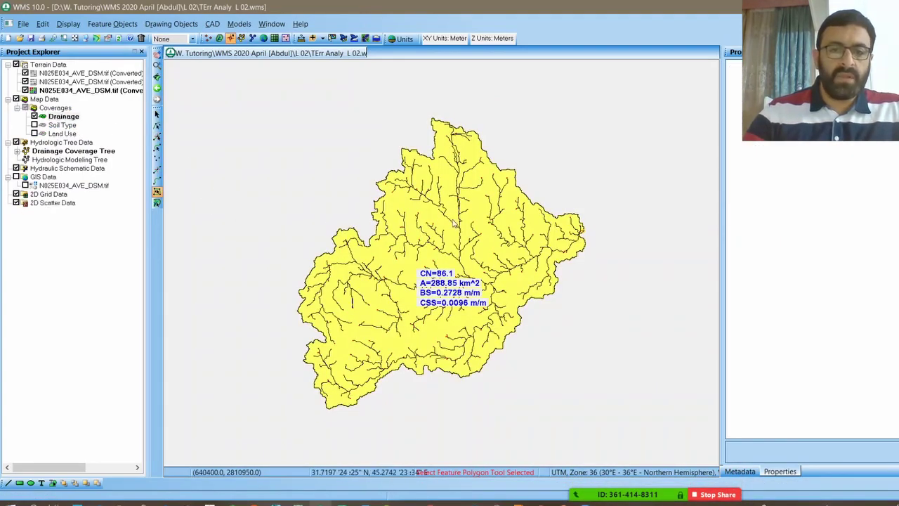
left_click(454, 223)
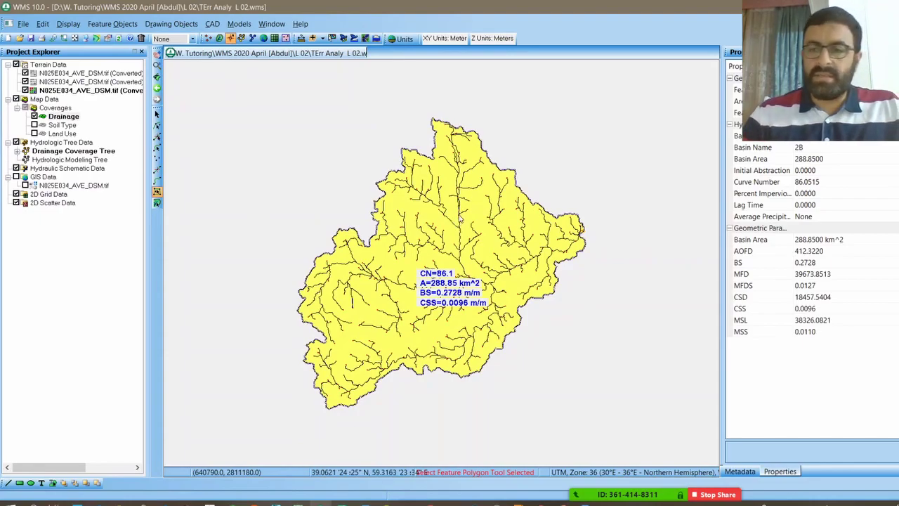
left_click(817, 181)
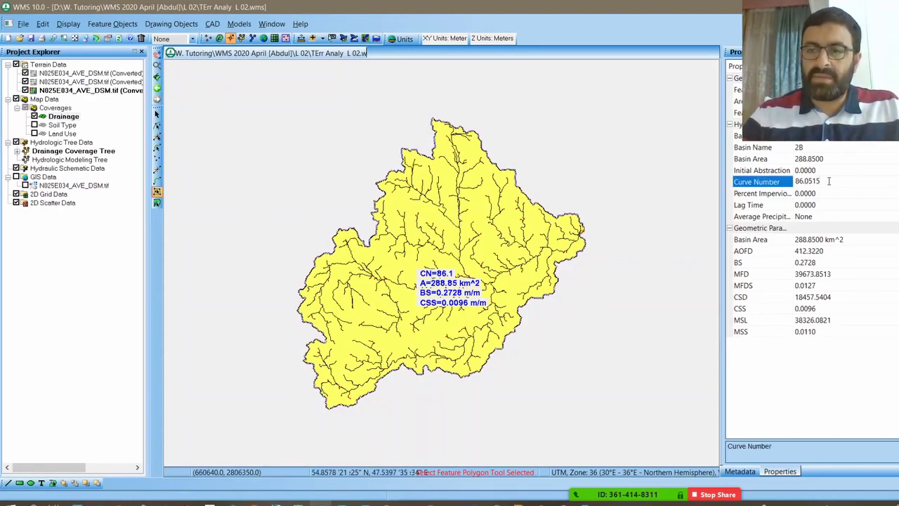
left_click(817, 181)
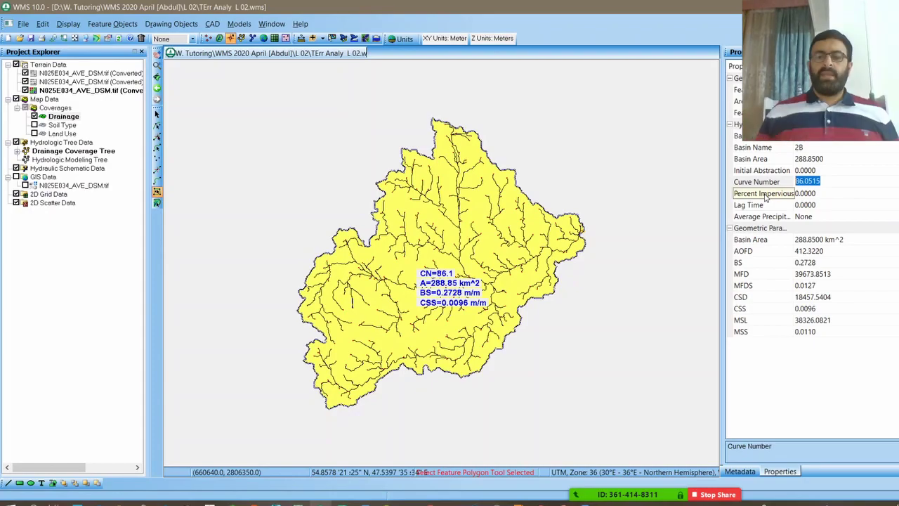